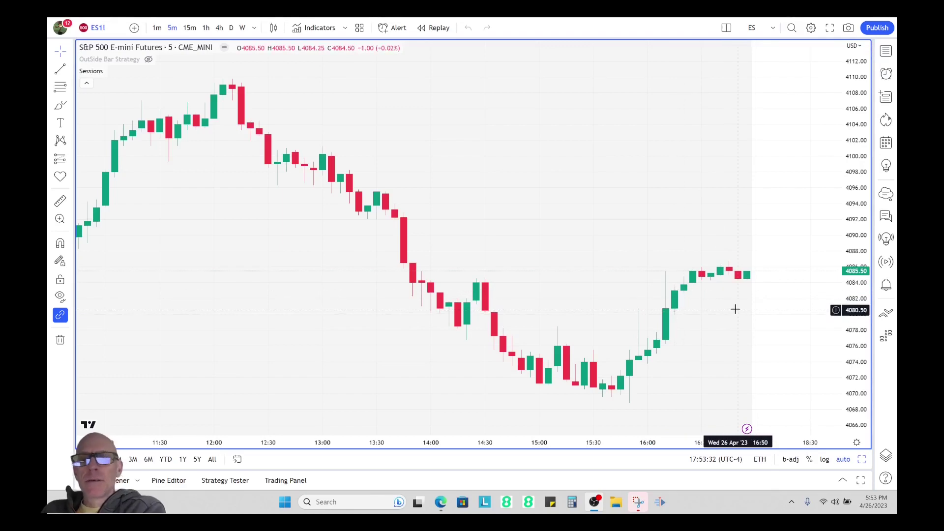
Zoom out the S&P 500 futures chart's time axis until 07:00 comes into view
{"action": "scroll", "coordinate": [764, 321], "scroll_direction": "down", "scroll_amount": 4}
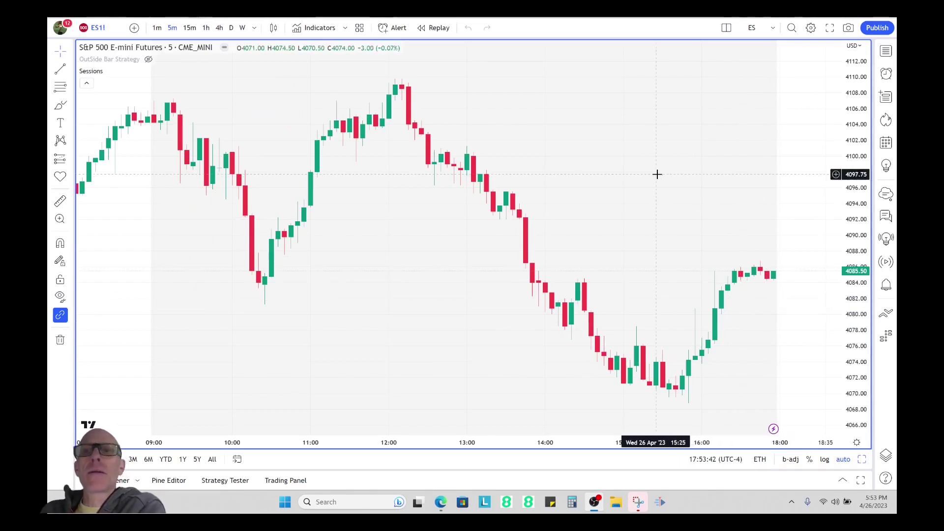
{"action": "scroll", "coordinate": [700, 172], "scroll_direction": "down", "scroll_amount": 2}
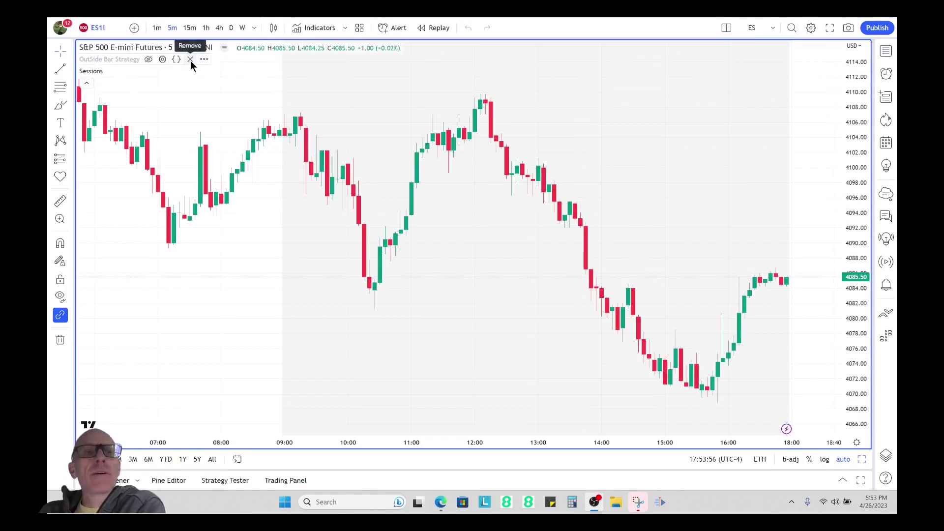
Add NQ1! Nasdaq-100 futures as a comparison line, leaving its style settings unchanged
{"action": "left_click", "coordinate": [134, 29]}
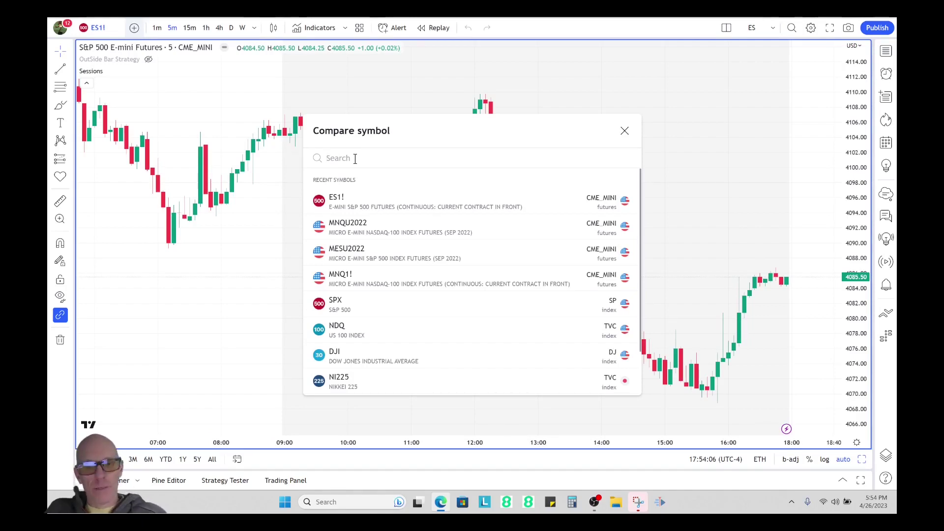
{"action": "type", "text": "NQ"}
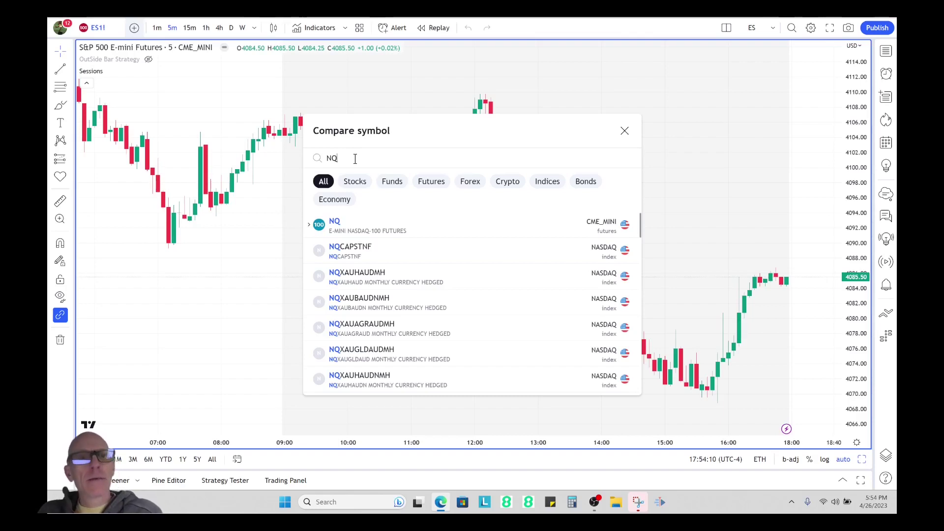
{"action": "left_click", "coordinate": [308, 225]}
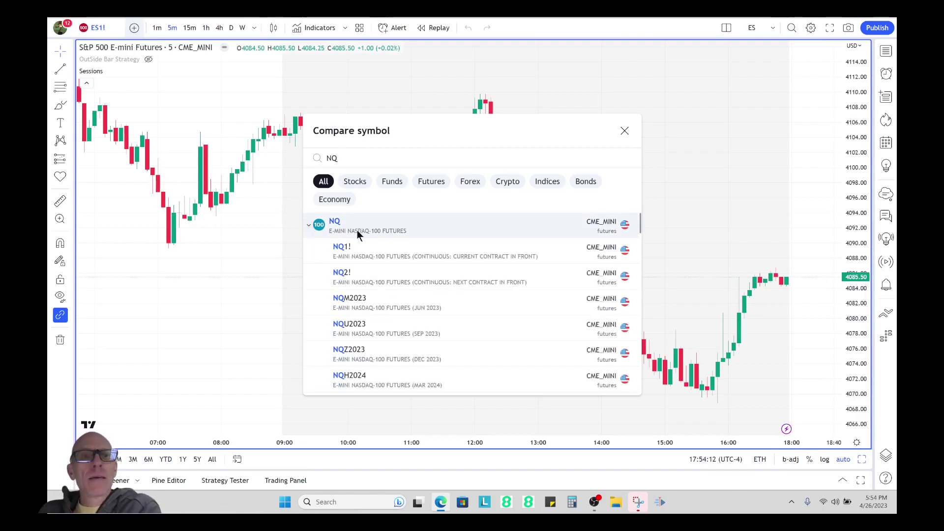
{"action": "mouse_move", "coordinate": [353, 256]}
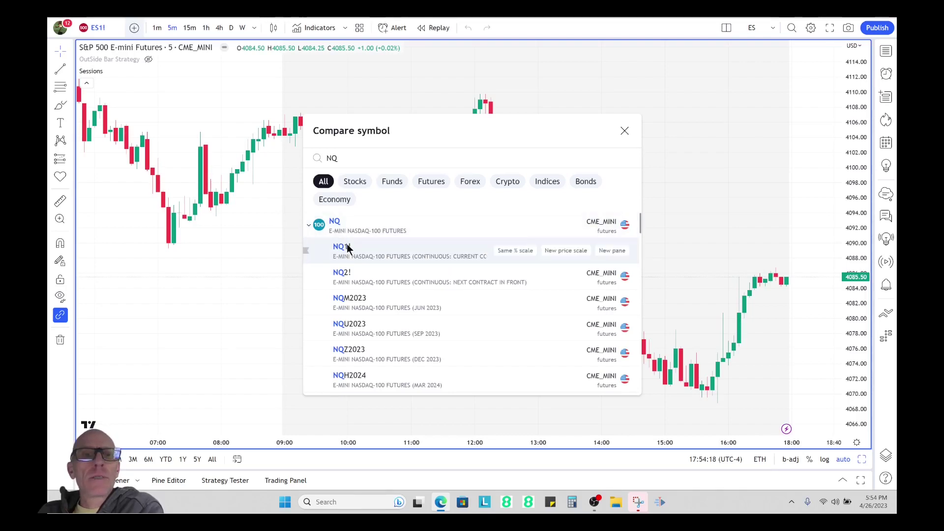
{"action": "left_click", "coordinate": [353, 251]}
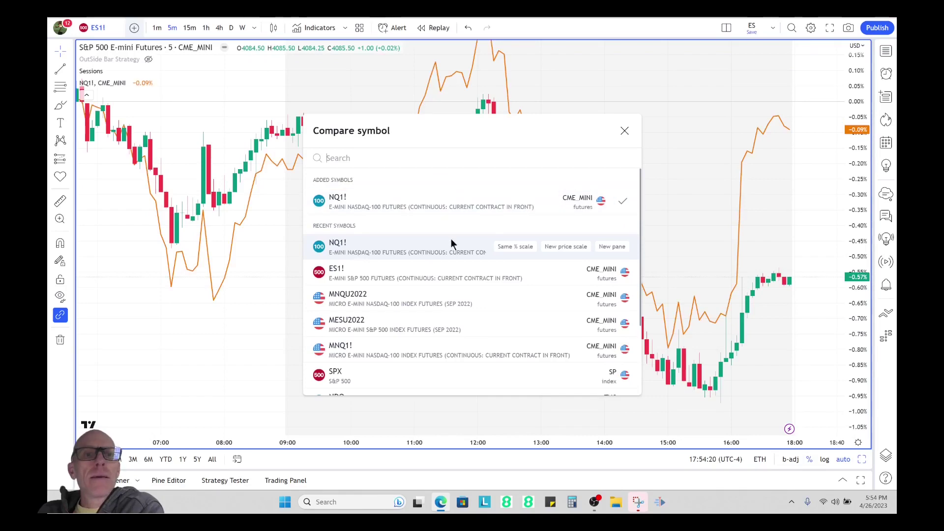
{"action": "left_click", "coordinate": [625, 131]}
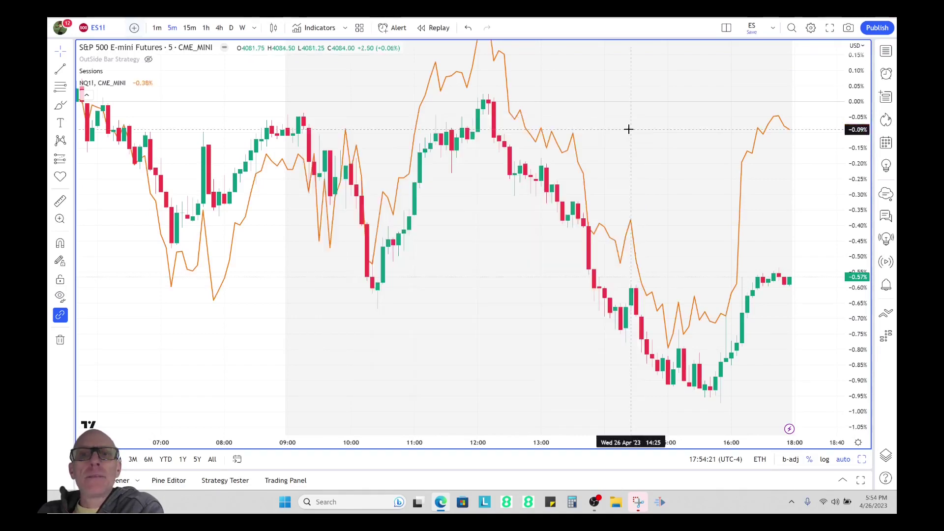
{"action": "double_click", "coordinate": [248, 217]}
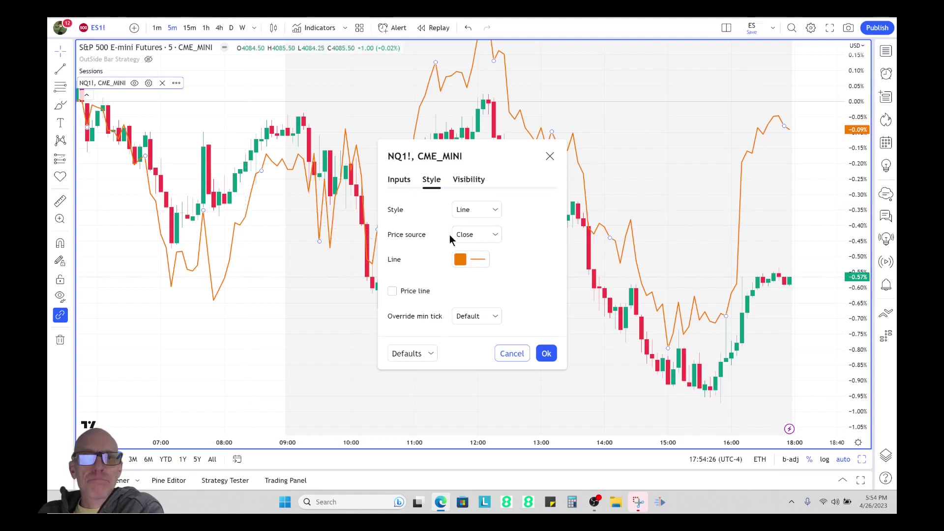
{"action": "left_click", "coordinate": [523, 357]}
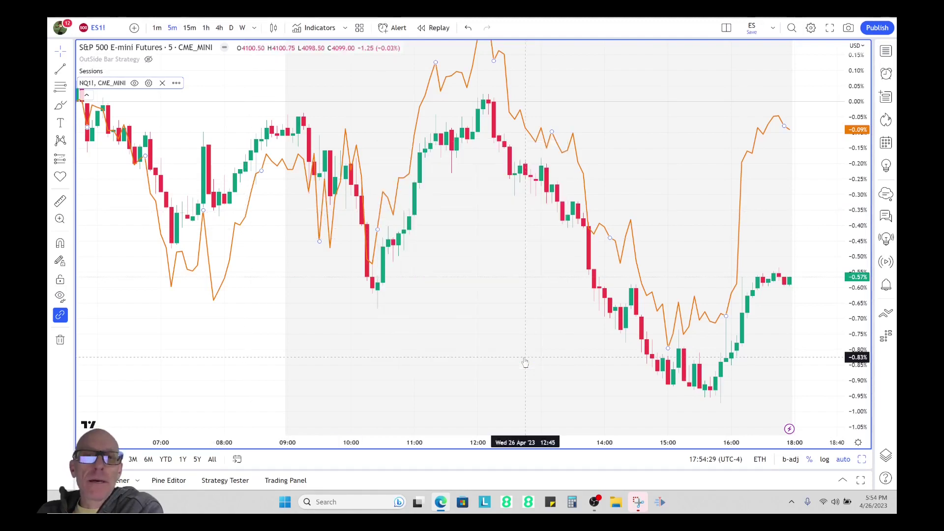
Move the NQ1! series into a new pane below the S&P chart
{"action": "right_click", "coordinate": [249, 207]}
{"action": "mouse_move", "coordinate": [276, 310]}
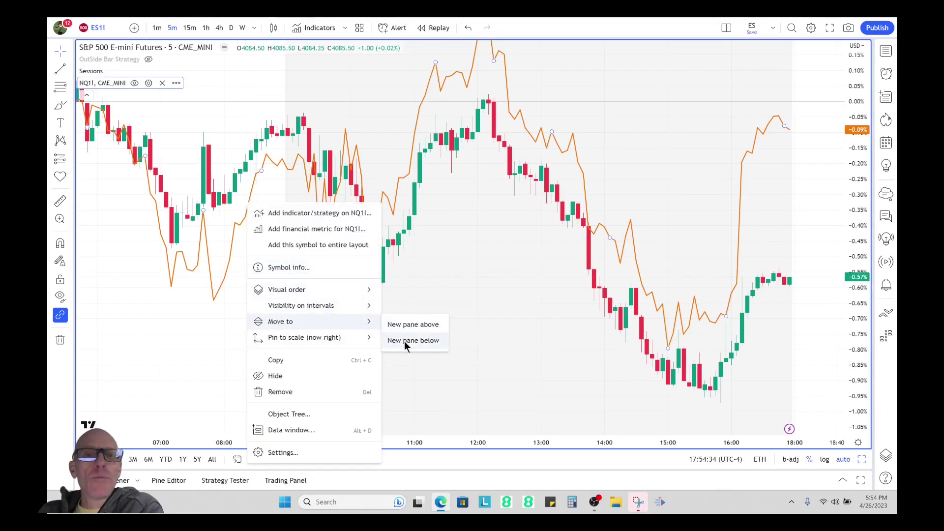
{"action": "left_click", "coordinate": [404, 341]}
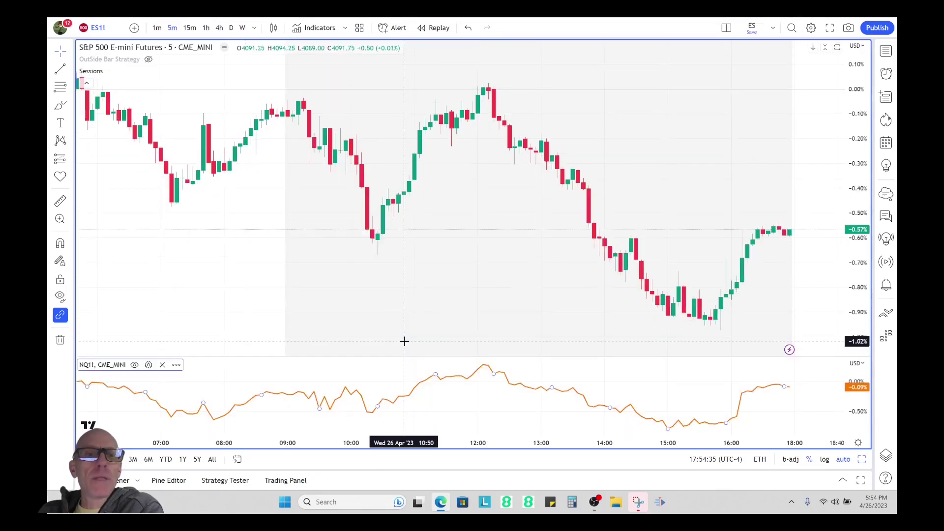
Draw NQ1! as candles and make its pane taller
{"action": "double_click", "coordinate": [415, 387]}
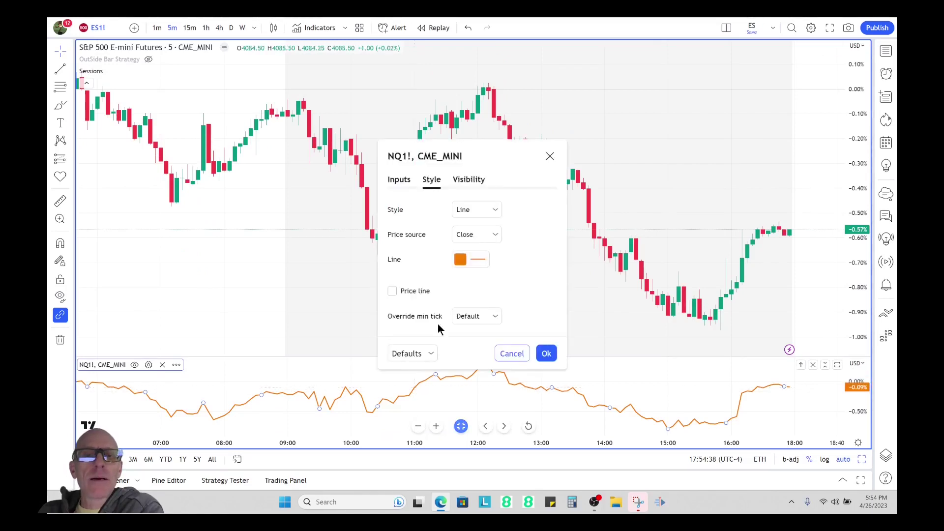
{"action": "left_click", "coordinate": [495, 213]}
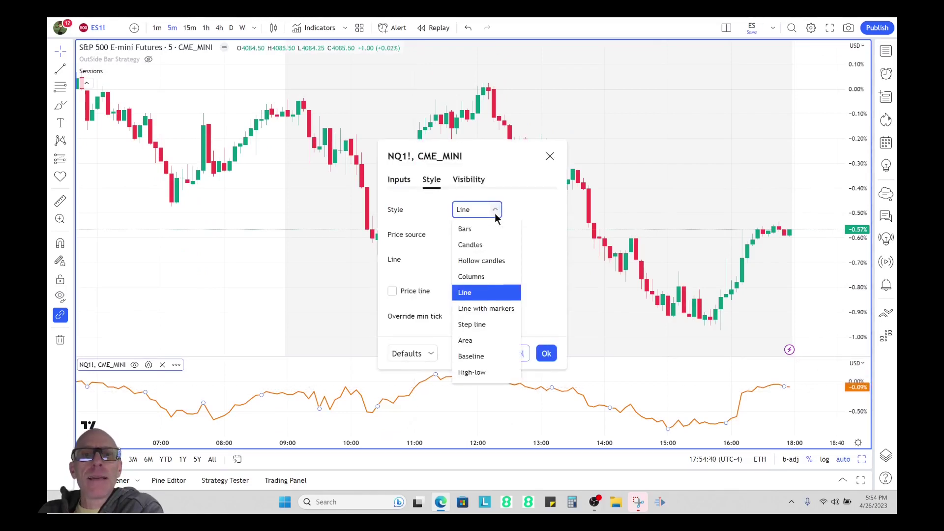
{"action": "left_click", "coordinate": [483, 244]}
{"action": "left_click", "coordinate": [547, 403]}
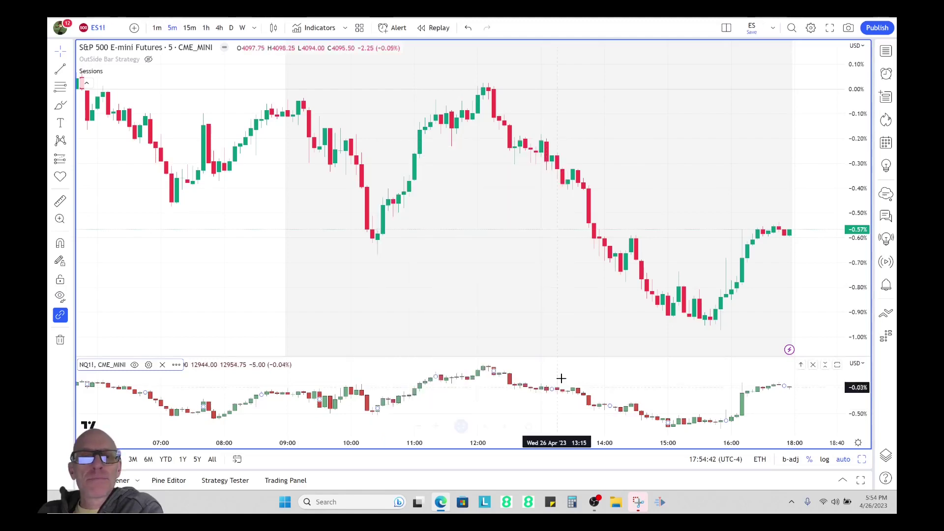
{"action": "left_click_drag", "start_coordinate": [565, 356], "coordinate": [575, 255]}
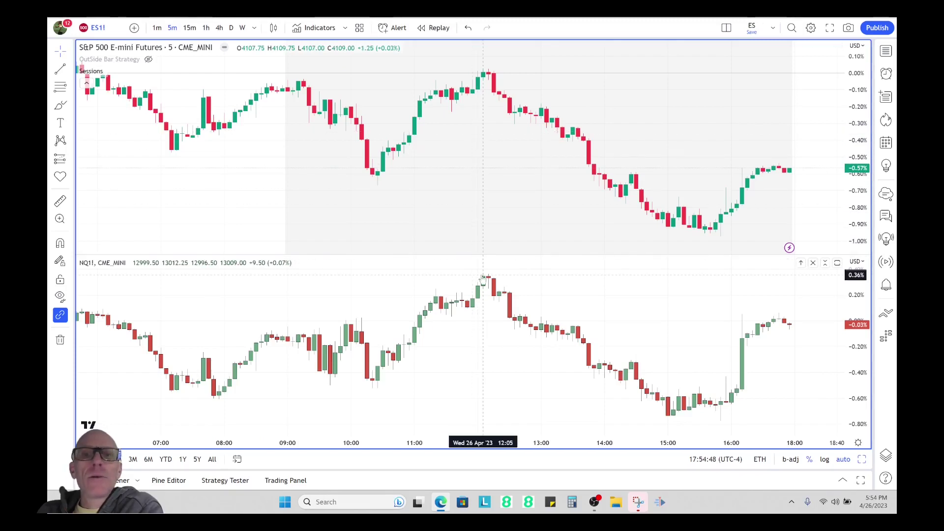
Add YM1! Dow futures as a comparison symbol on the chart
{"action": "left_click", "coordinate": [134, 28]}
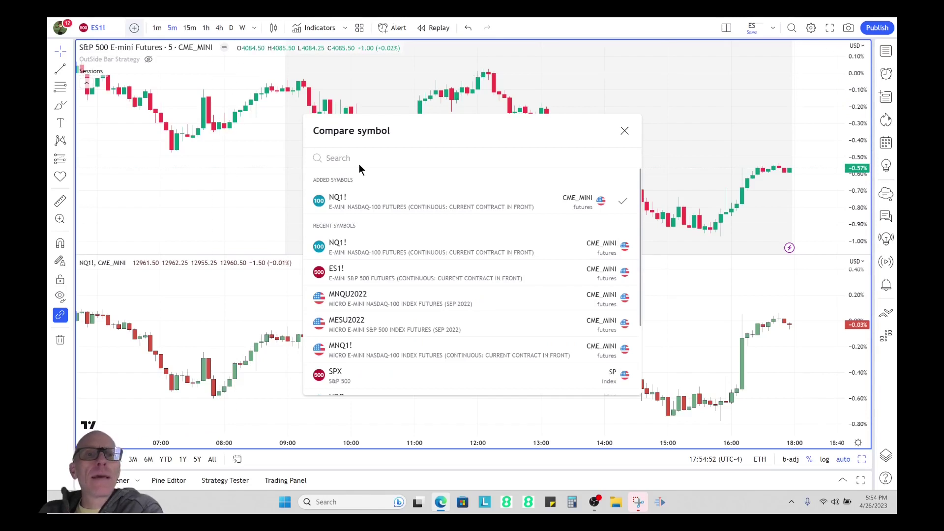
{"action": "type", "text": "YM"}
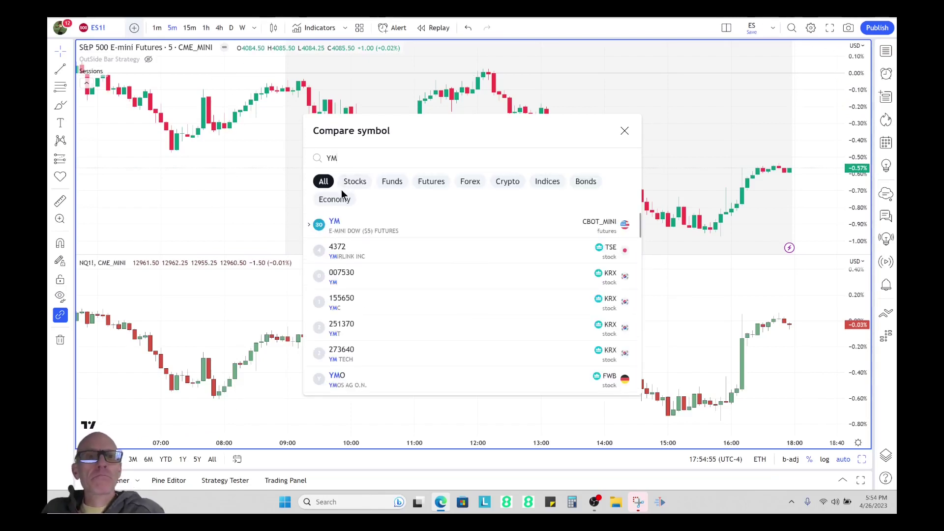
{"action": "left_click", "coordinate": [308, 225]}
{"action": "left_click", "coordinate": [344, 248]}
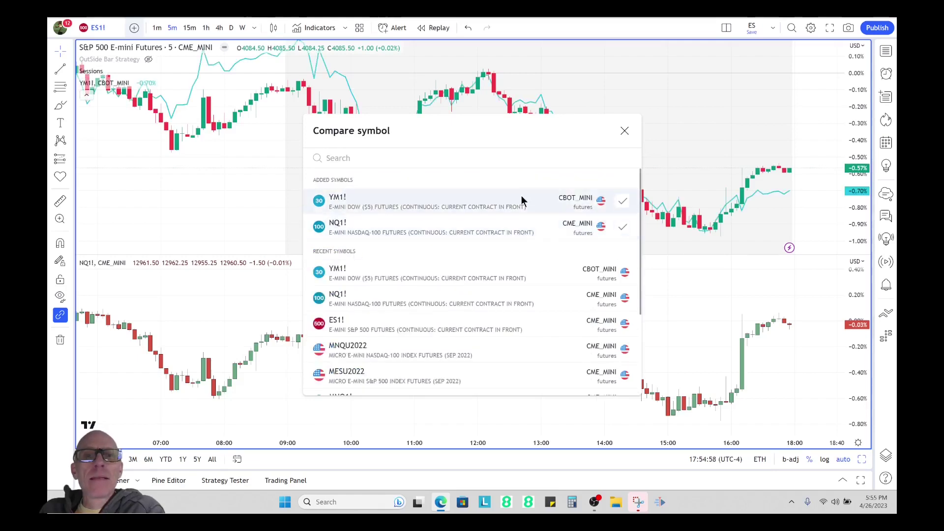
{"action": "left_click", "coordinate": [623, 131]}
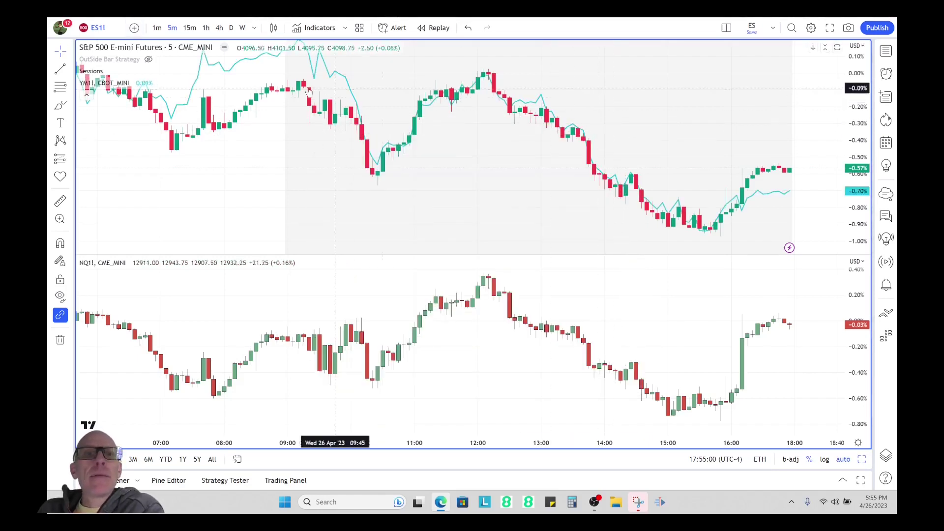
Move YM1! into its own new pane and draw it as candles
{"action": "left_click", "coordinate": [193, 84]}
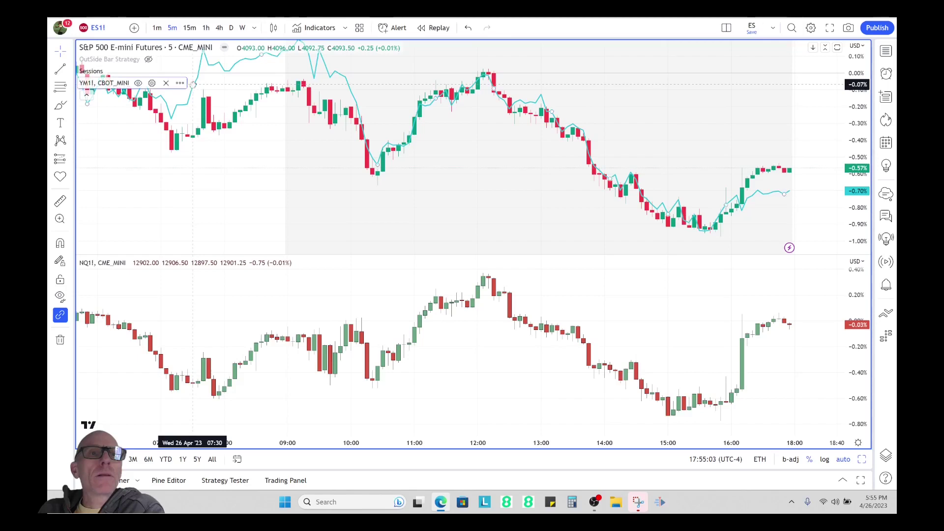
{"action": "right_click", "coordinate": [238, 65]}
{"action": "mouse_move", "coordinate": [274, 182]}
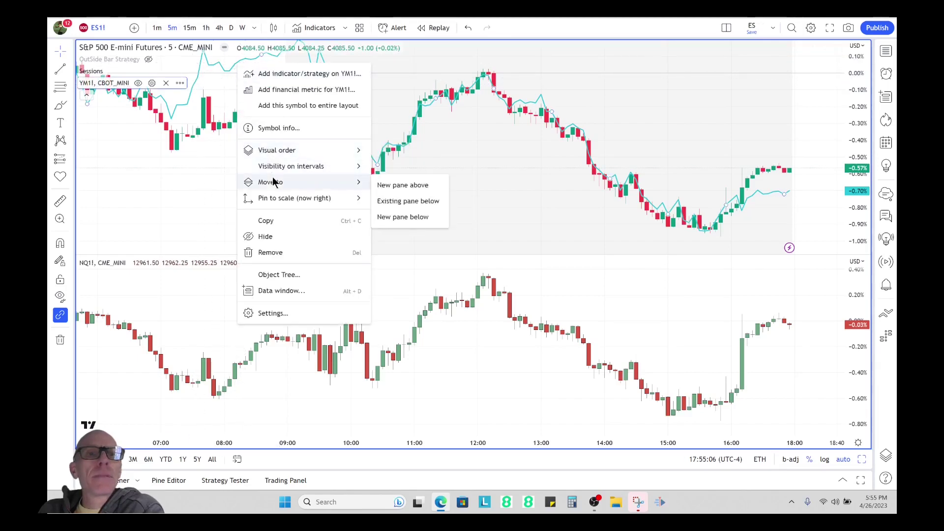
{"action": "left_click", "coordinate": [389, 217]}
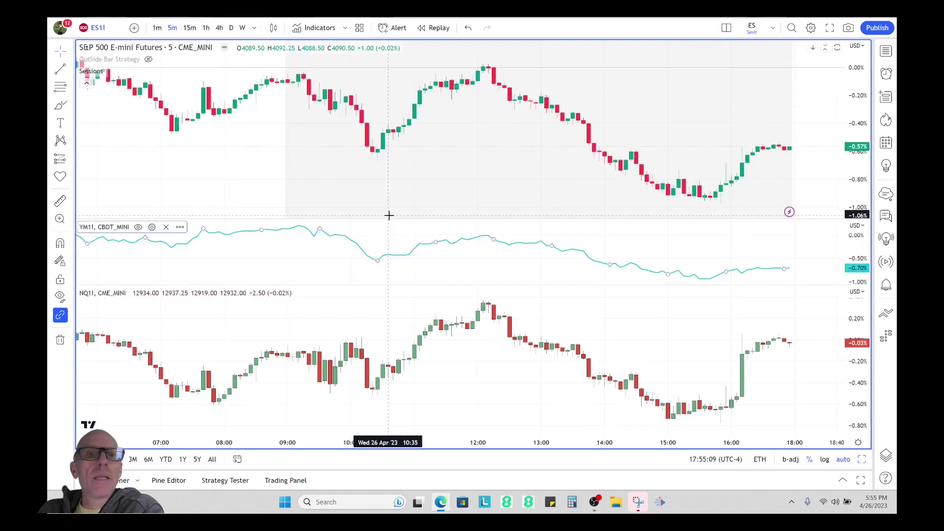
{"action": "double_click", "coordinate": [353, 241]}
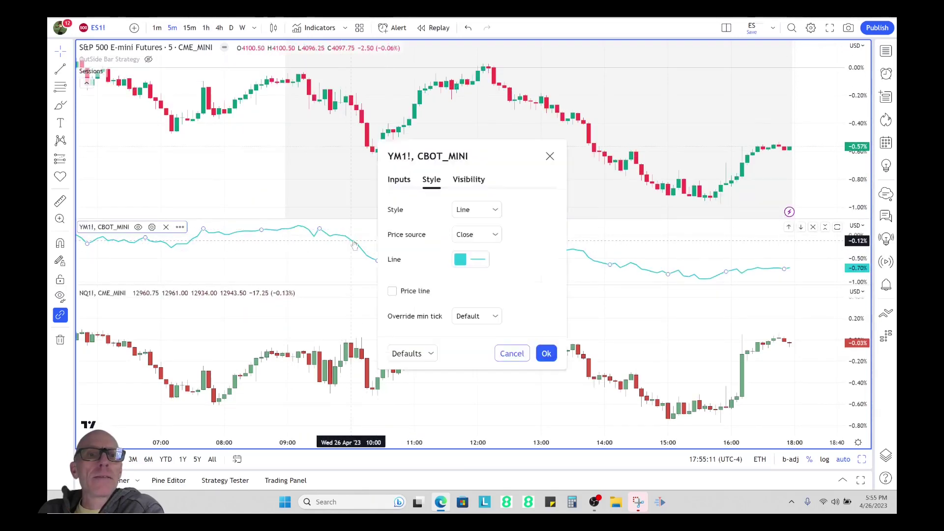
{"action": "left_click", "coordinate": [495, 214]}
{"action": "left_click", "coordinate": [482, 244]}
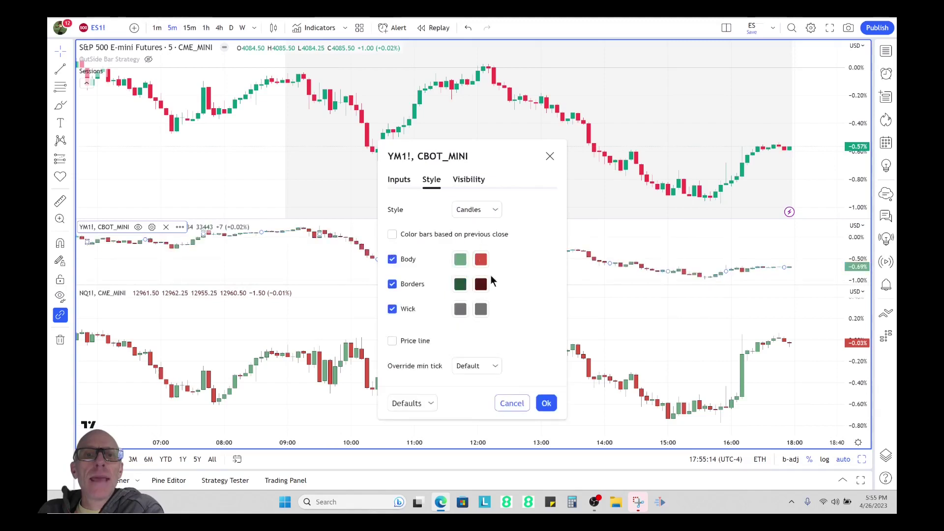
{"action": "left_click", "coordinate": [539, 405]}
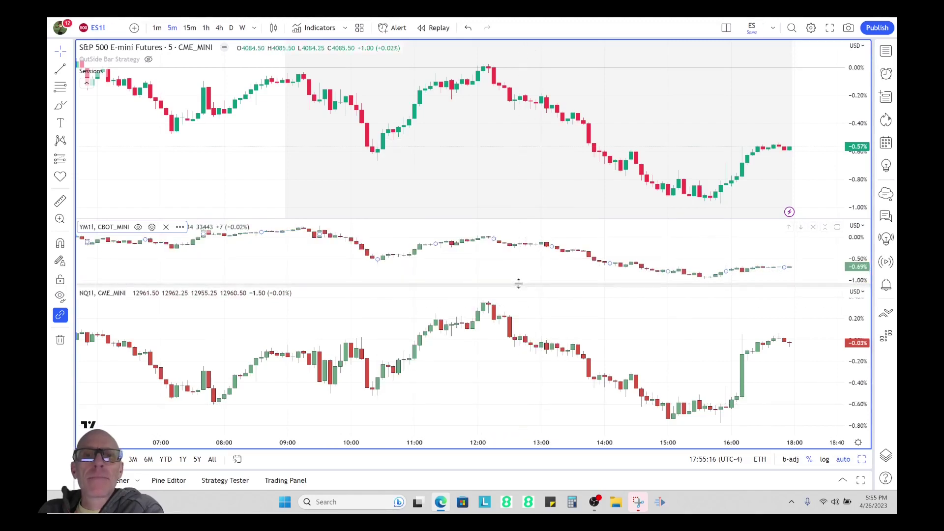
Resize the pane dividers so the YM1! middle pane gets more height
{"action": "left_click_drag", "start_coordinate": [517, 287], "coordinate": [518, 325]}
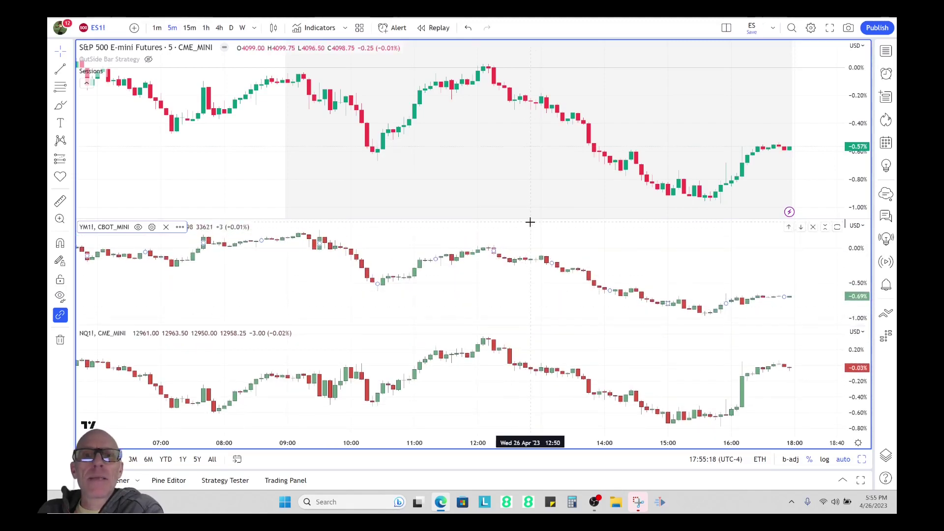
{"action": "left_click_drag", "start_coordinate": [530, 218], "coordinate": [533, 196]}
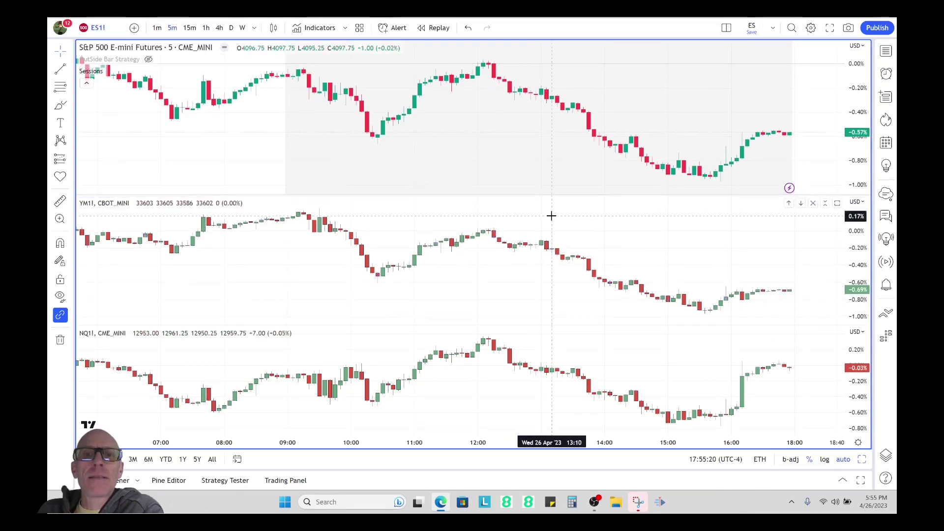
{"action": "scroll", "coordinate": [554, 222], "scroll_direction": "down", "scroll_amount": 3}
{"action": "scroll", "coordinate": [529, 266], "scroll_direction": "right", "scroll_amount": 3}
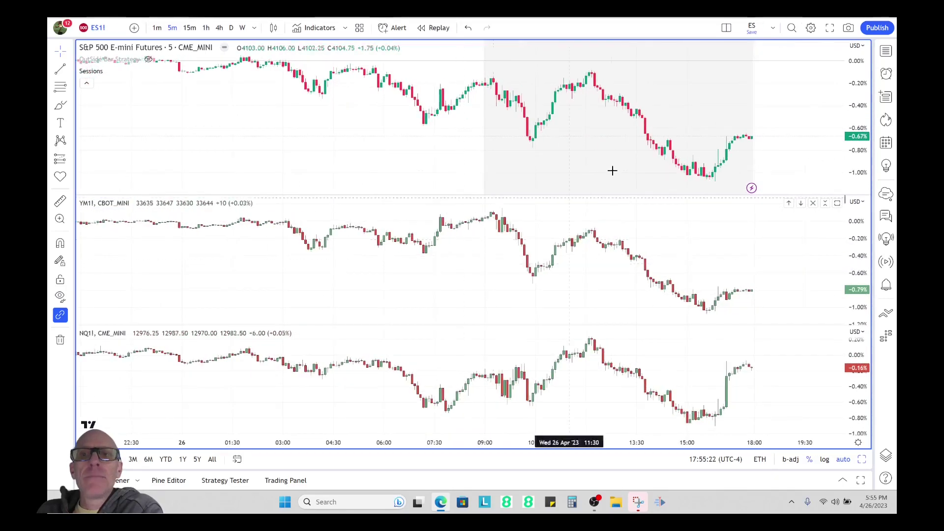
Zoom out the three stacked panes to show bars back to the prior evening
{"action": "left_click", "coordinate": [771, 28]}
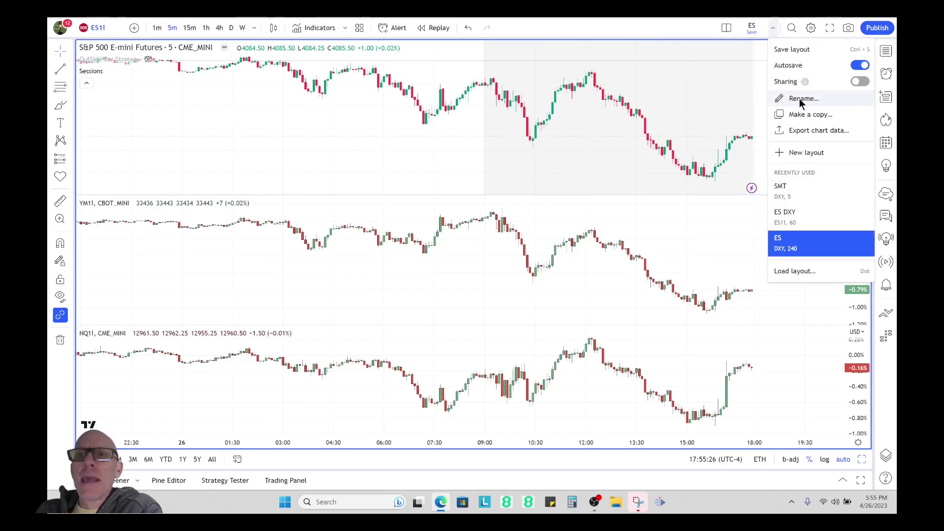
{"action": "left_click", "coordinate": [742, 34]}
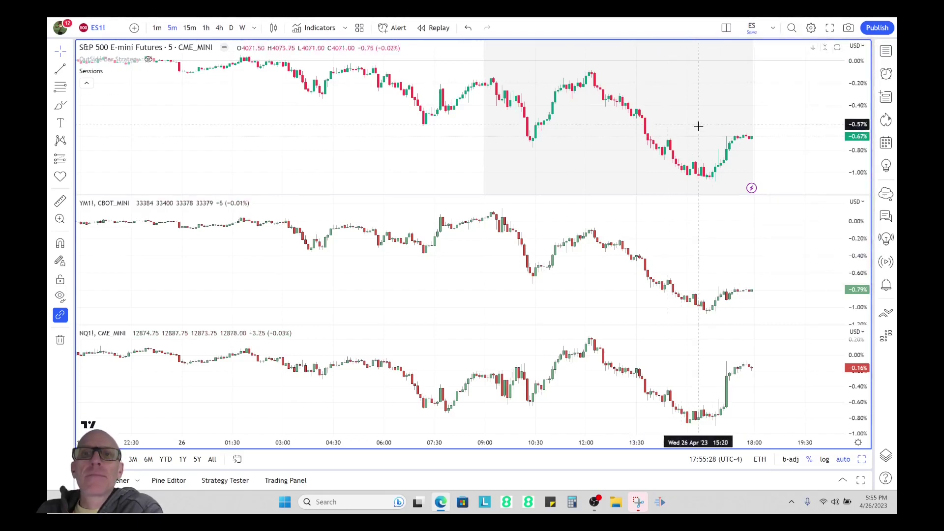
{"action": "scroll", "coordinate": [659, 129], "scroll_direction": "down", "scroll_amount": 2}
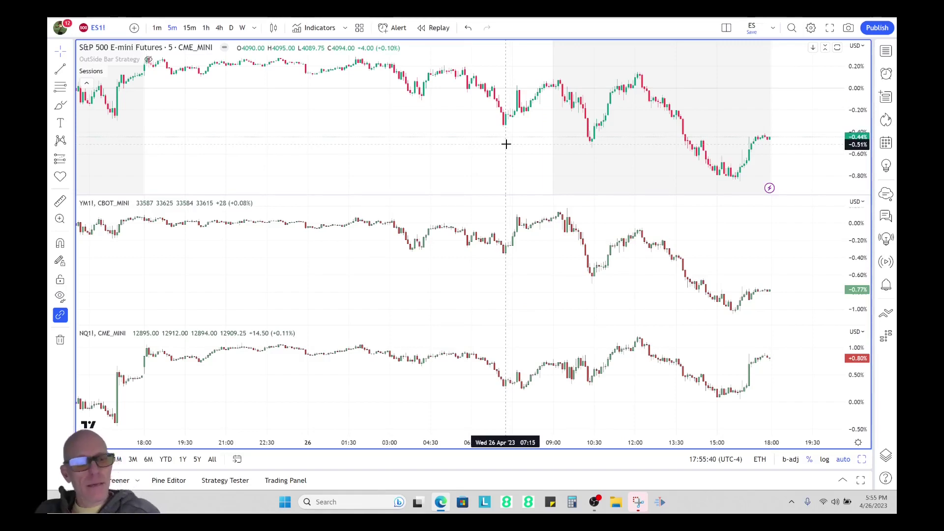
Draw low-to-low trend lines in ES, YM and NQ: ES and YM falling, NQ rising
{"action": "key", "text": "alt+t"}
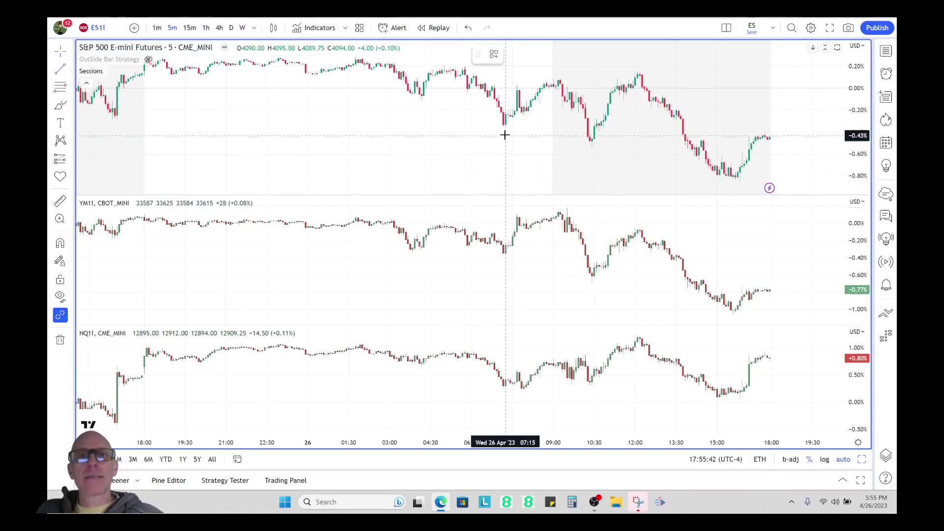
{"action": "left_click", "coordinate": [503, 130]}
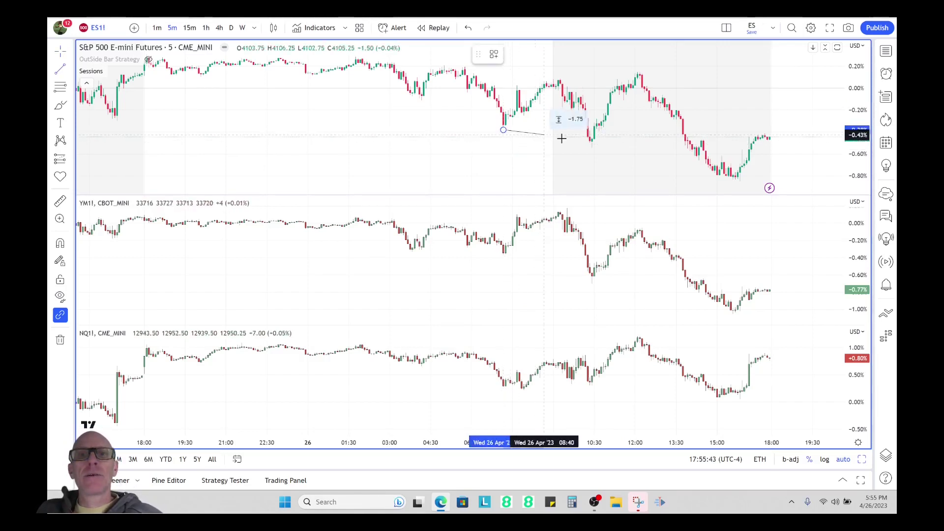
{"action": "left_click", "coordinate": [596, 148]}
{"action": "left_click", "coordinate": [508, 164]}
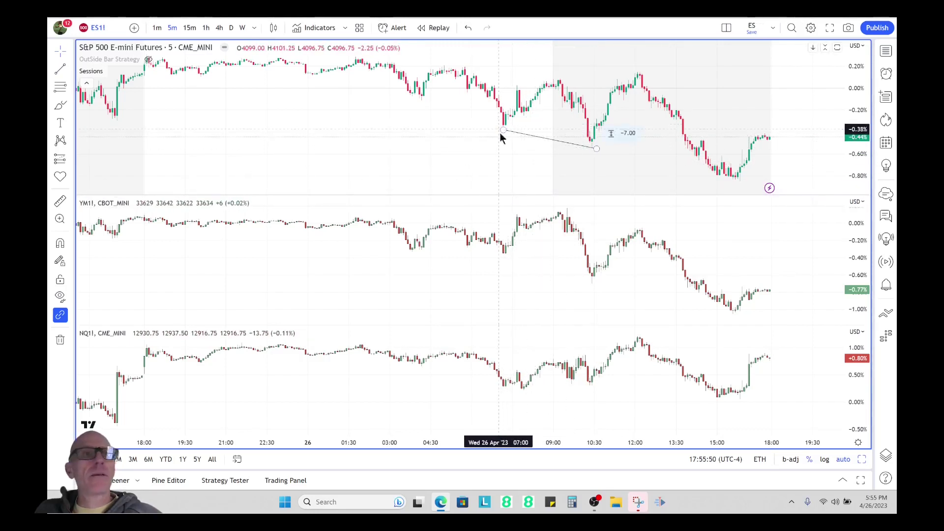
{"action": "left_click", "coordinate": [506, 254]}
{"action": "left_click", "coordinate": [590, 279]}
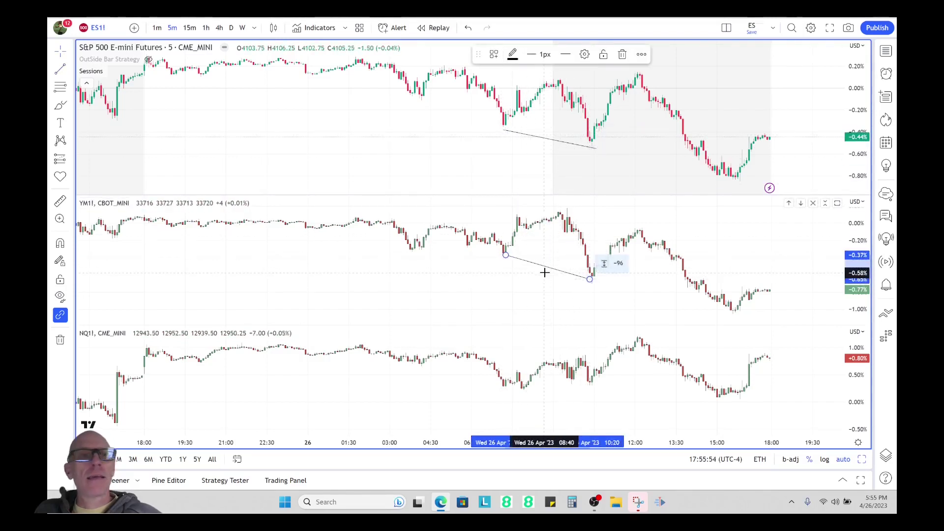
{"action": "left_click", "coordinate": [520, 392]}
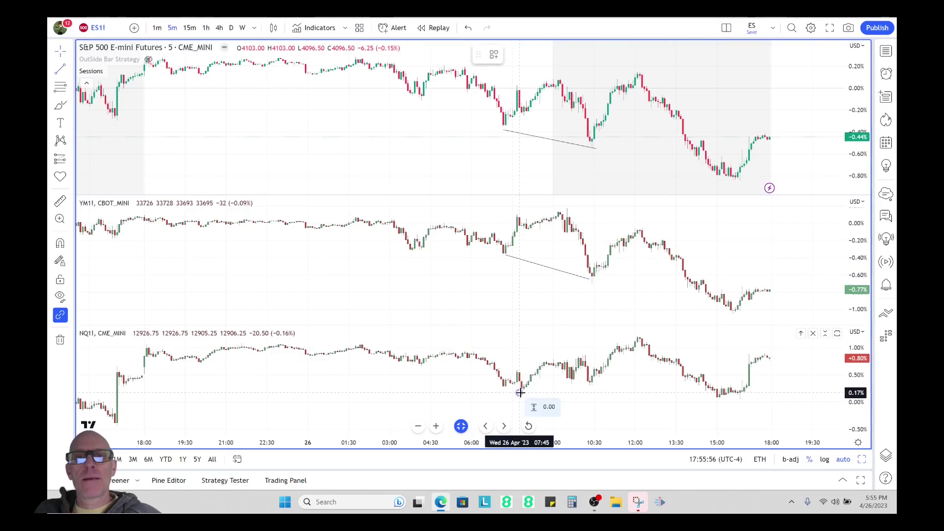
{"action": "left_click", "coordinate": [592, 385]}
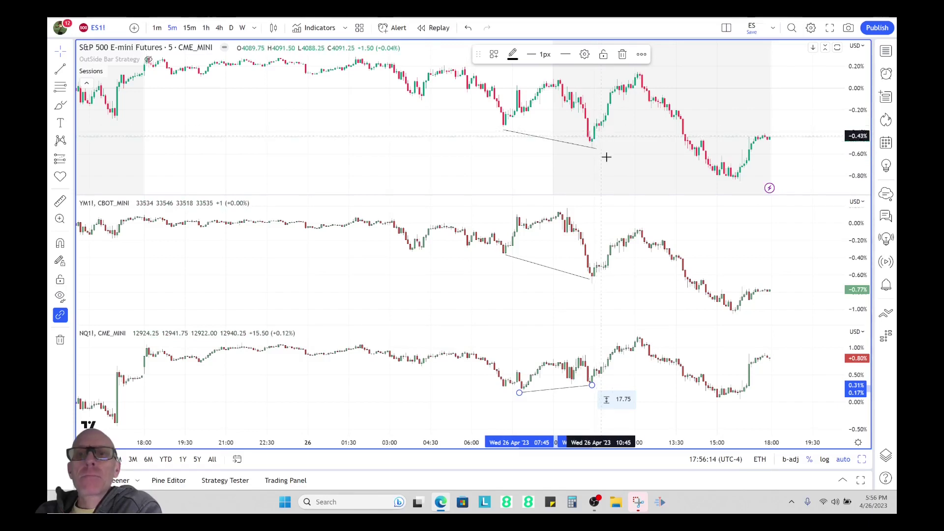
Connect the two midday highs in ES, YM and NQ: ES and NQ rising, YM falling
{"action": "left_click", "coordinate": [634, 298]}
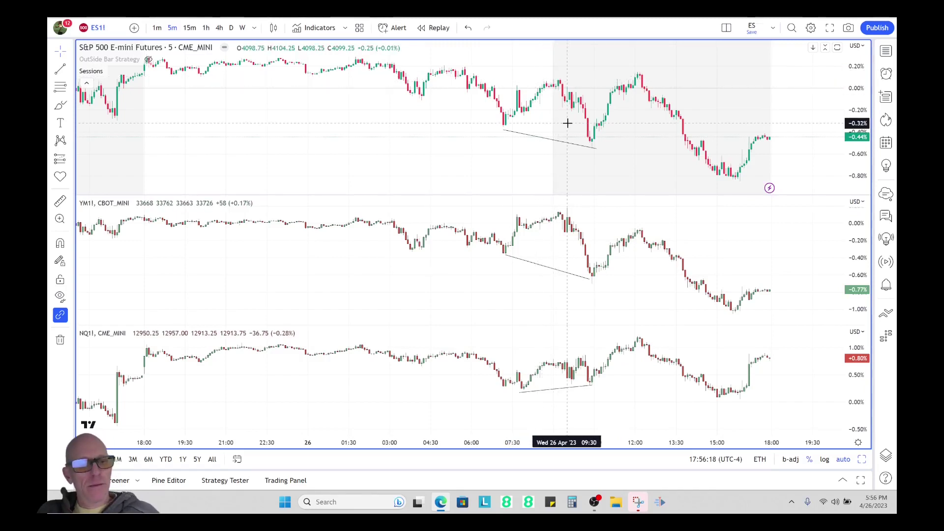
{"action": "left_click", "coordinate": [555, 78]}
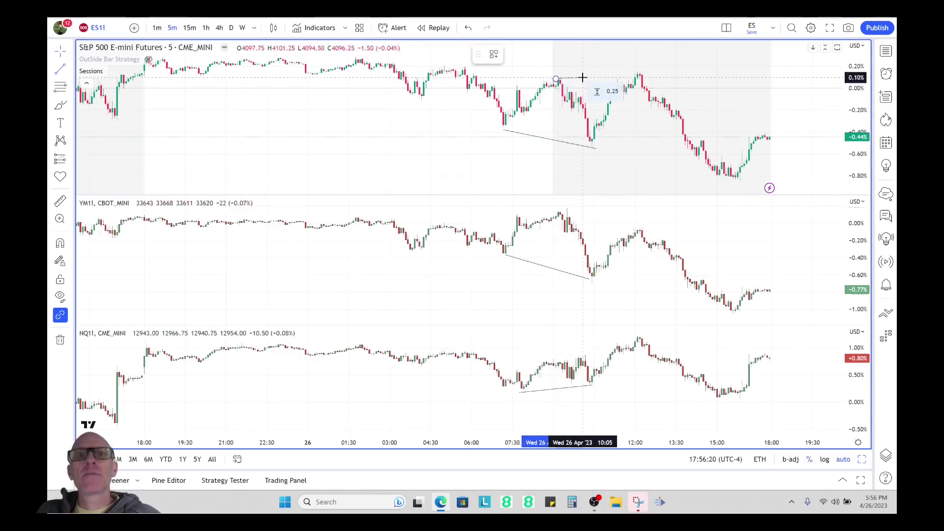
{"action": "left_click", "coordinate": [640, 73]}
{"action": "left_click", "coordinate": [566, 203]}
{"action": "left_click", "coordinate": [573, 205]}
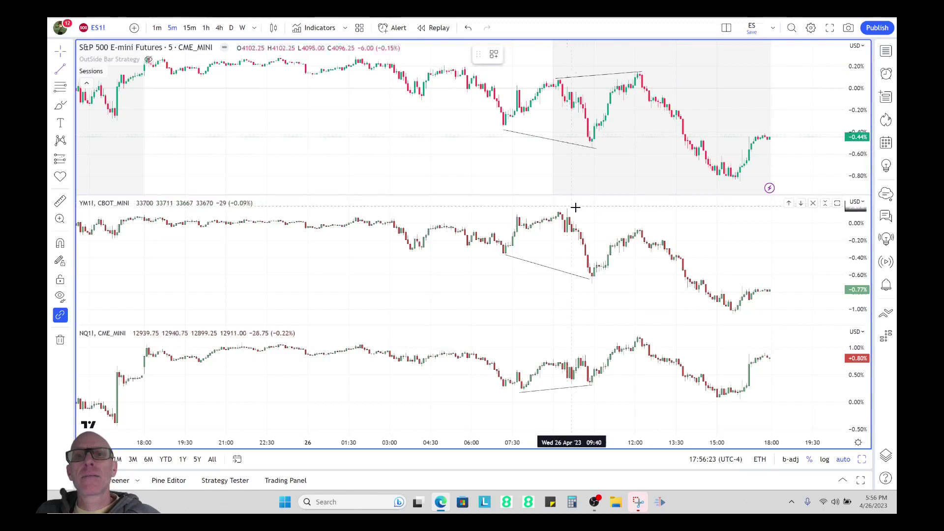
{"action": "left_click", "coordinate": [651, 229]}
{"action": "left_click_drag", "start_coordinate": [574, 205], "coordinate": [569, 208]}
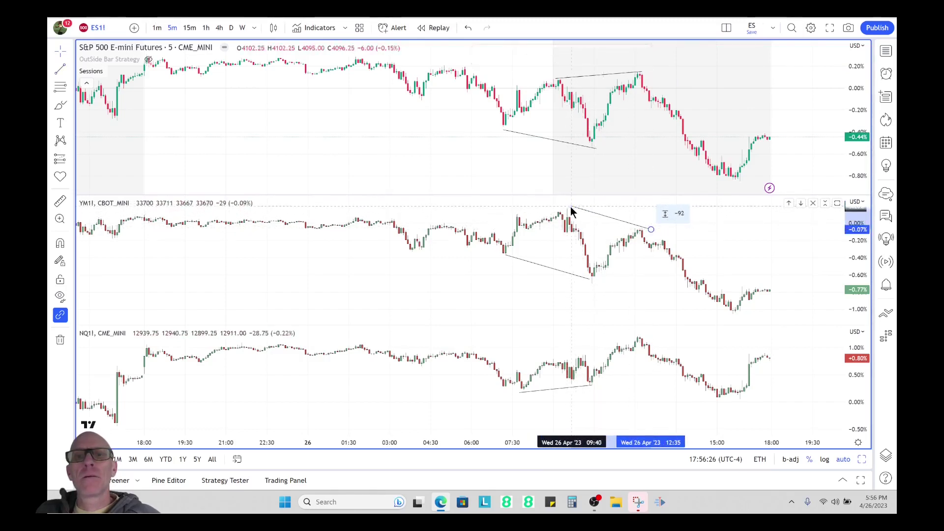
{"action": "left_click", "coordinate": [581, 349]}
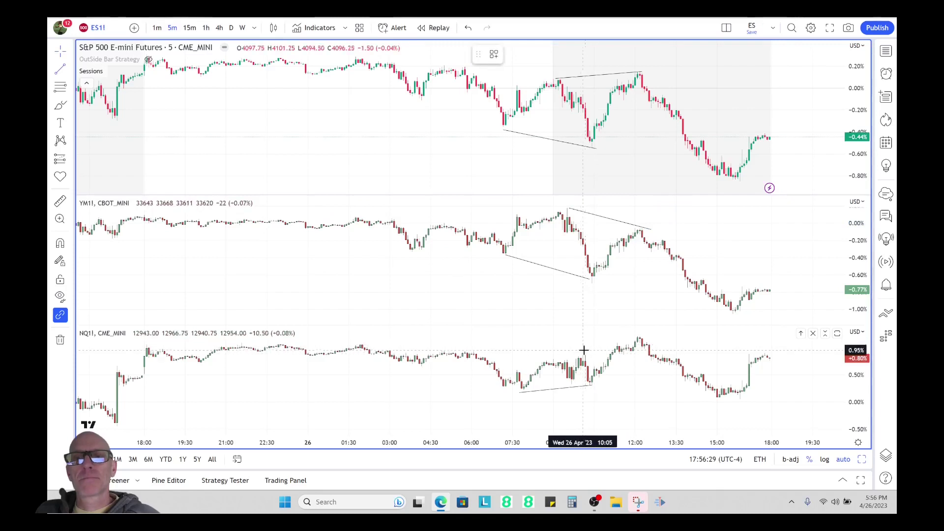
{"action": "left_click", "coordinate": [580, 354], "text": "shift"}
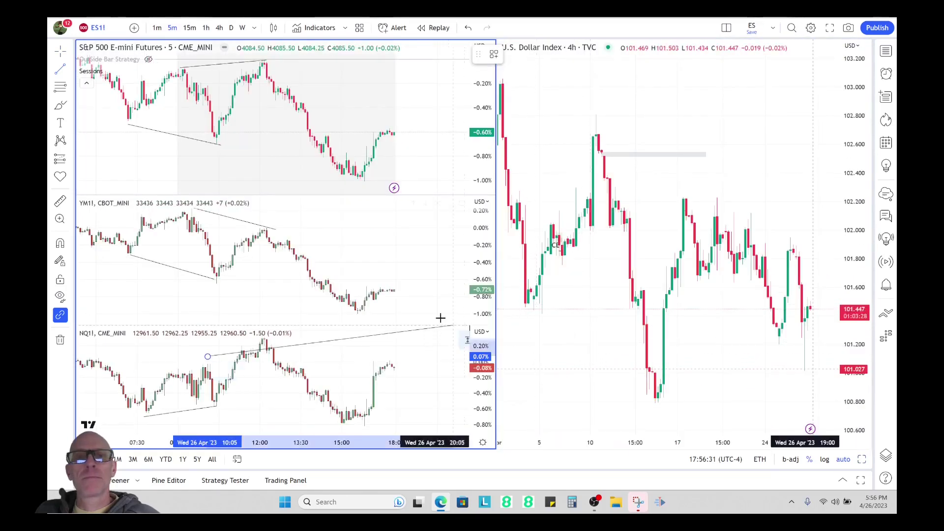
{"action": "left_click", "coordinate": [423, 326]}
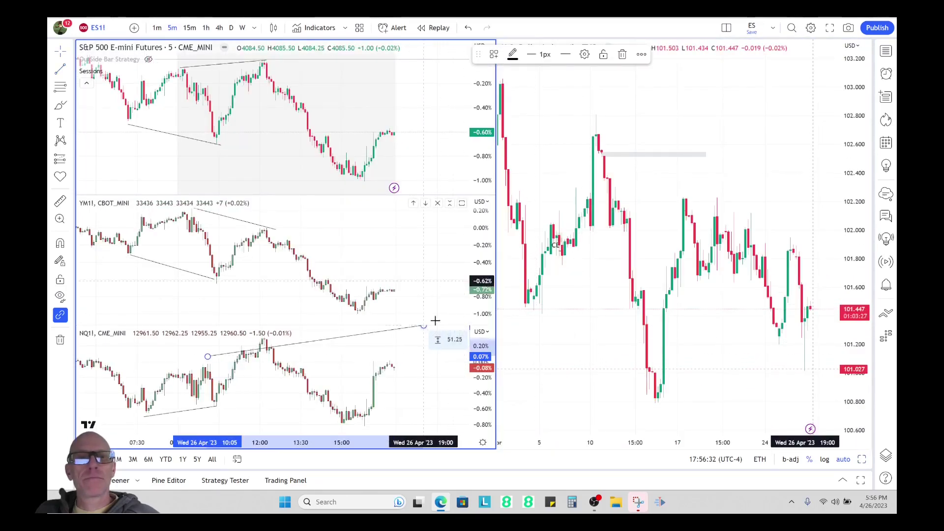
{"action": "left_click", "coordinate": [863, 459]}
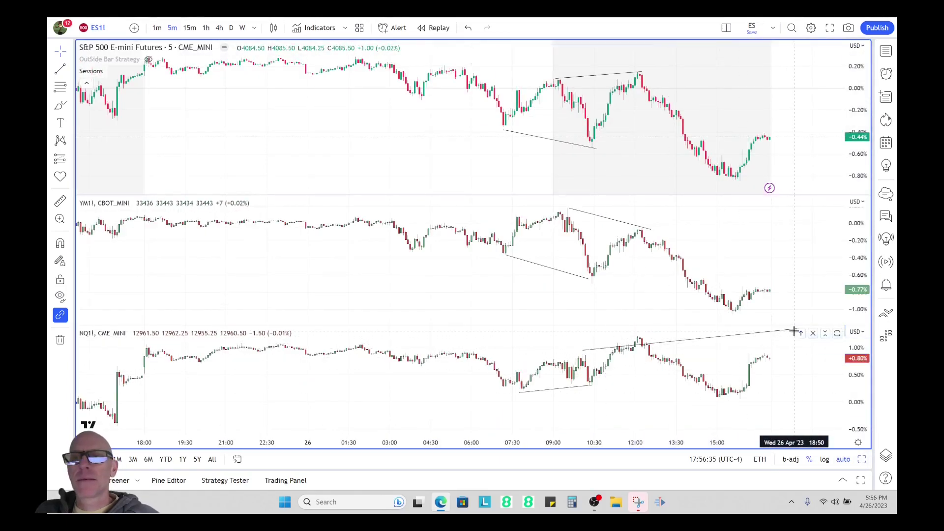
Move the NQ highs line's ends onto the 09:45 and 12:10 highs, then restore pane heights
{"action": "mouse_move", "coordinate": [787, 333]}
{"action": "left_mouse_down"}
{"action": "mouse_move", "coordinate": [708, 339]}
{"action": "mouse_move", "coordinate": [727, 331]}
{"action": "mouse_move", "coordinate": [729, 340]}
{"action": "left_mouse_up"}
{"action": "left_click", "coordinate": [727, 339]}
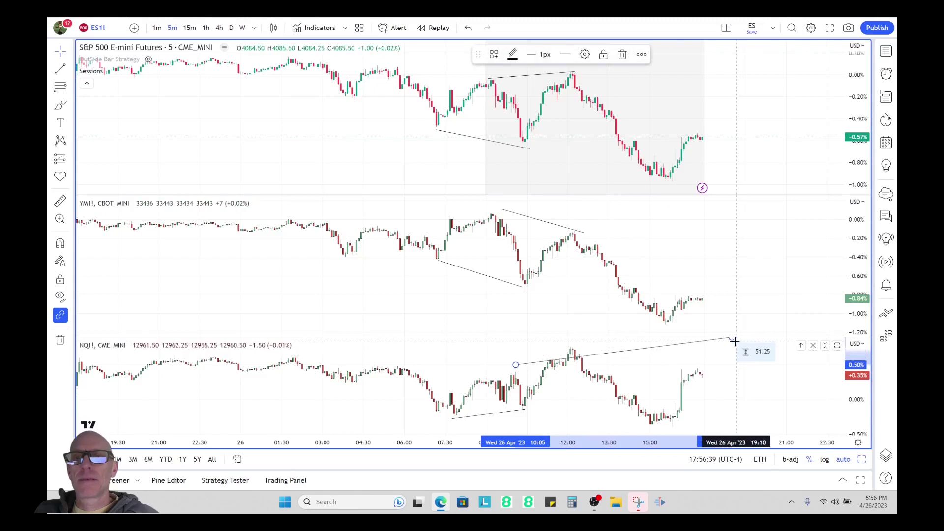
{"action": "mouse_move", "coordinate": [603, 340]}
{"action": "left_mouse_down"}
{"action": "mouse_move", "coordinate": [611, 262]}
{"action": "mouse_move", "coordinate": [710, 257]}
{"action": "mouse_move", "coordinate": [570, 296]}
{"action": "left_mouse_up"}
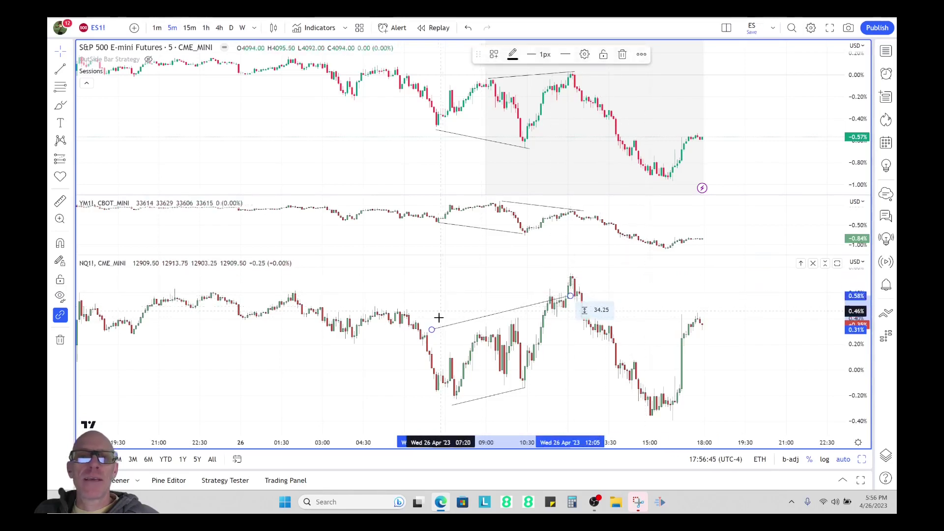
{"action": "left_click_drag", "start_coordinate": [431, 329], "coordinate": [445, 325]}
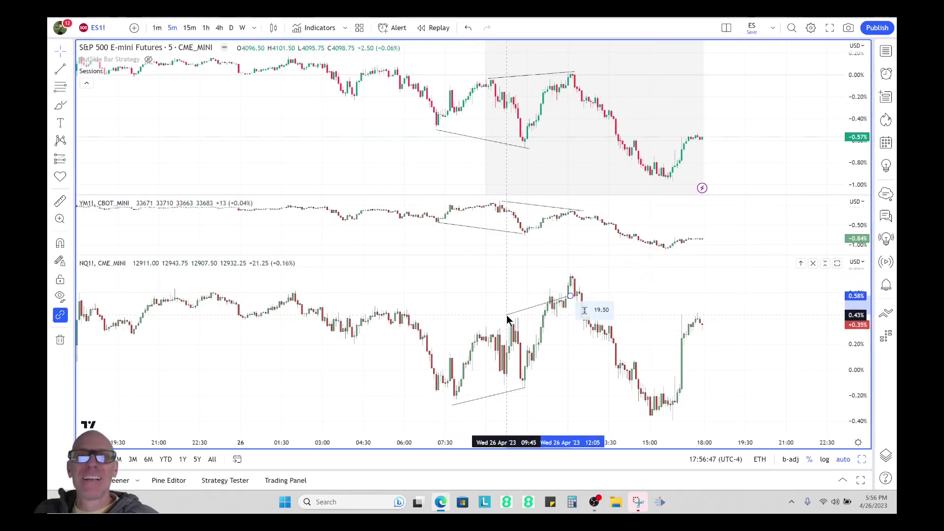
{"action": "left_click", "coordinate": [571, 295]}
{"action": "left_click_drag", "start_coordinate": [570, 295], "coordinate": [573, 272]}
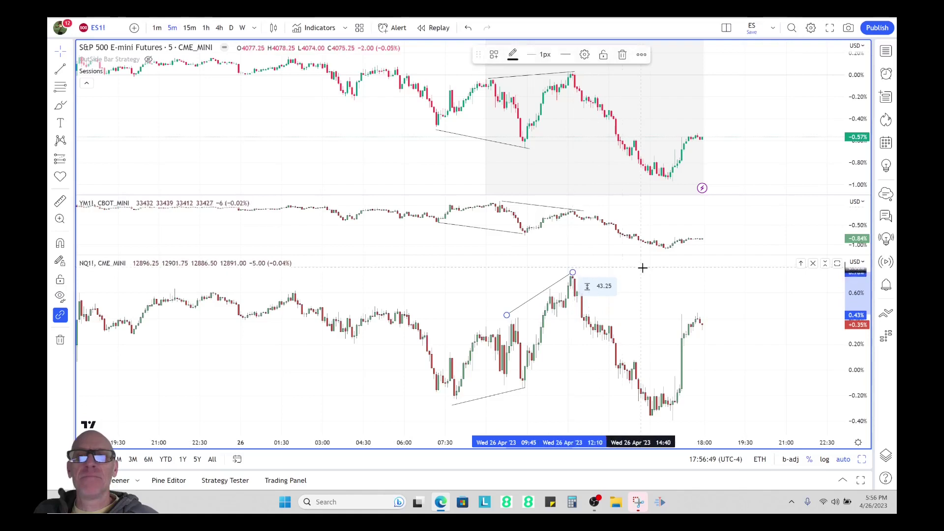
{"action": "left_click", "coordinate": [643, 268]}
{"action": "left_click_drag", "start_coordinate": [669, 256], "coordinate": [664, 315]}
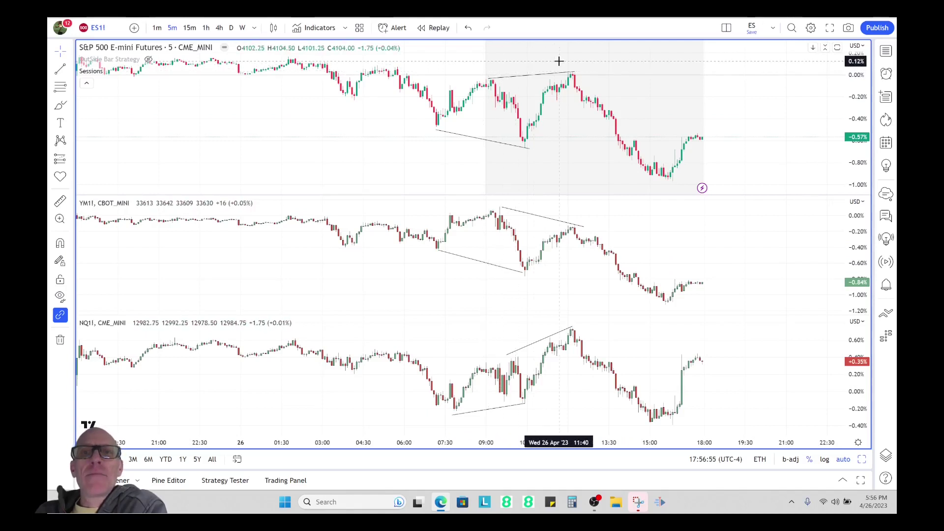
Inspect the YM and NQ highs trend lines by selecting and deselecting each
{"action": "left_click", "coordinate": [582, 228]}
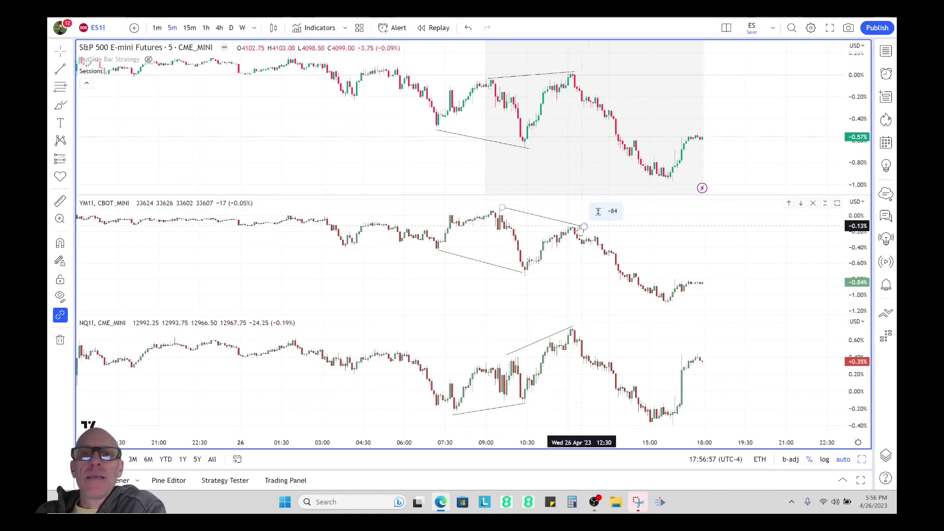
{"action": "left_click", "coordinate": [561, 235]}
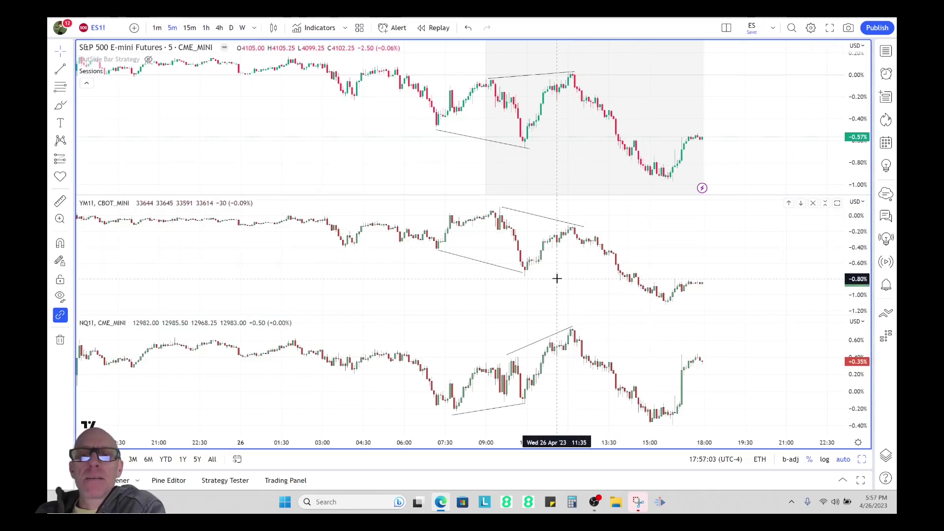
{"action": "left_click", "coordinate": [511, 360]}
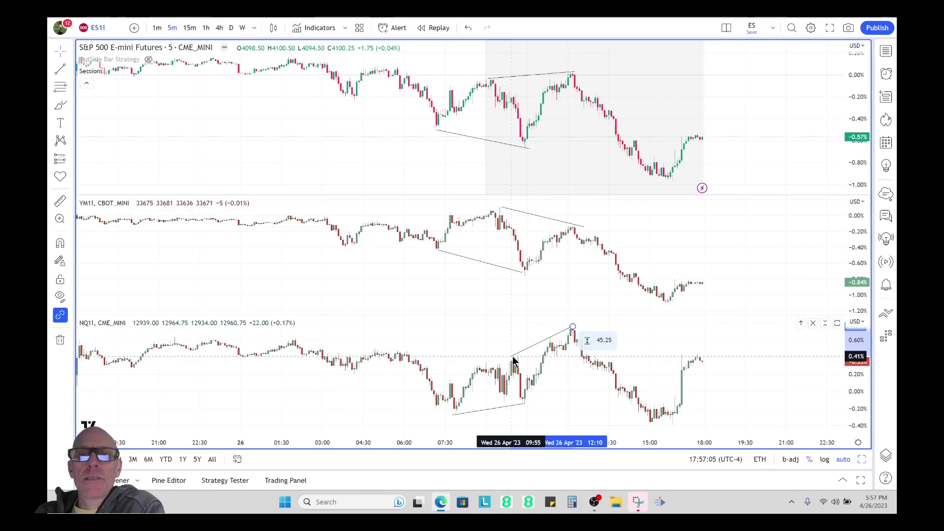
{"action": "left_click", "coordinate": [461, 177]}
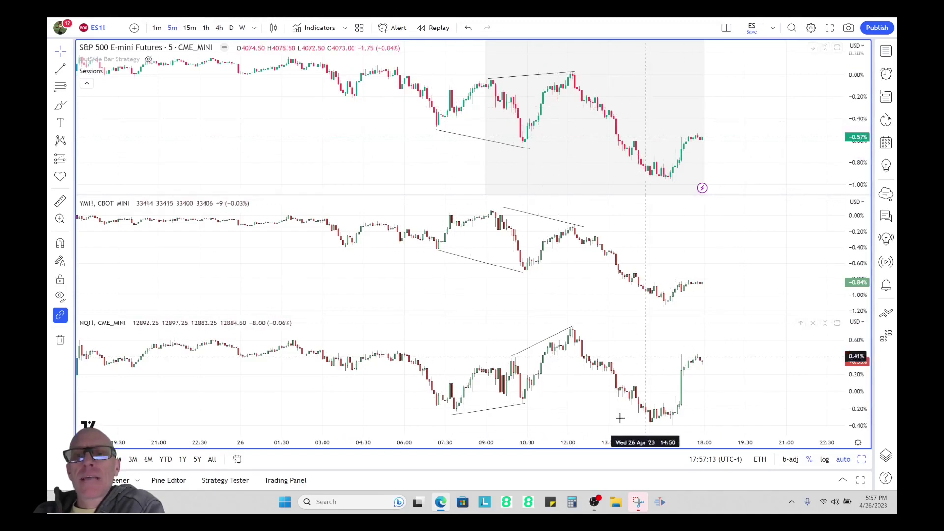
{"action": "left_click", "coordinate": [134, 29]}
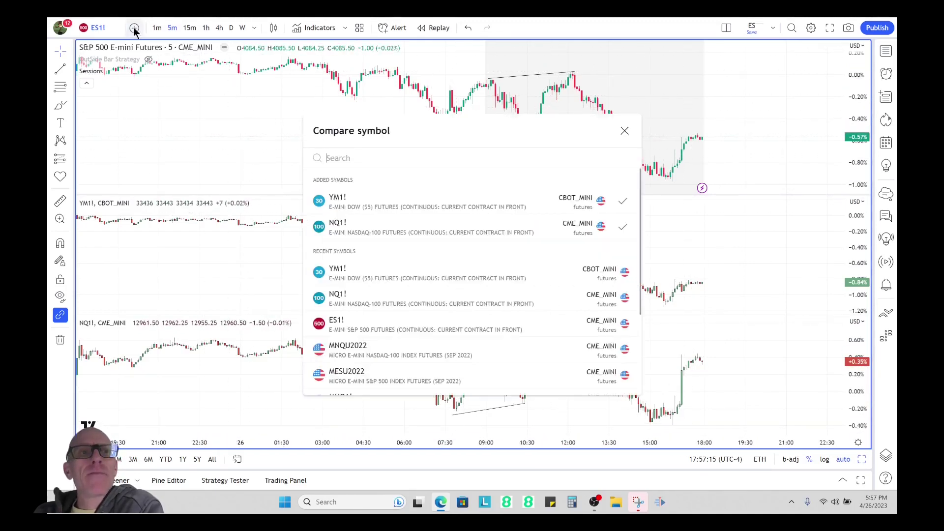
{"action": "left_click", "coordinate": [624, 131]}
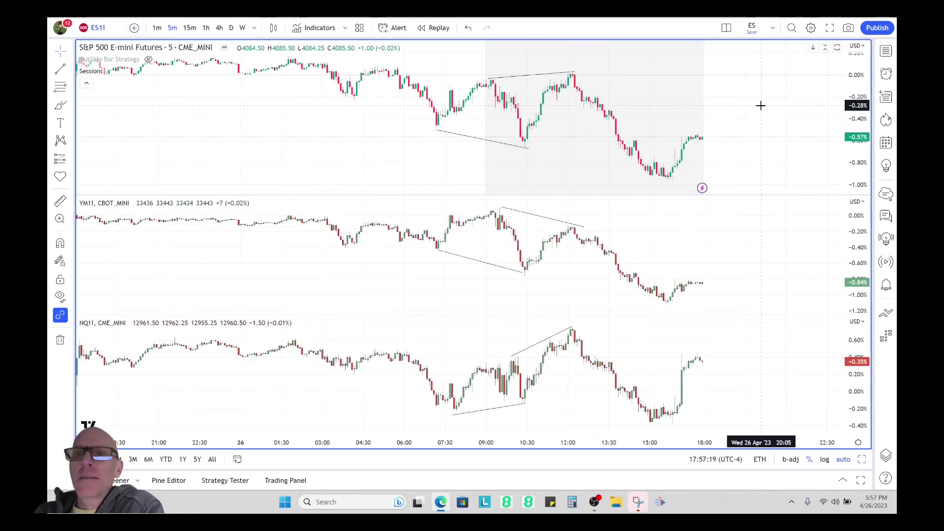